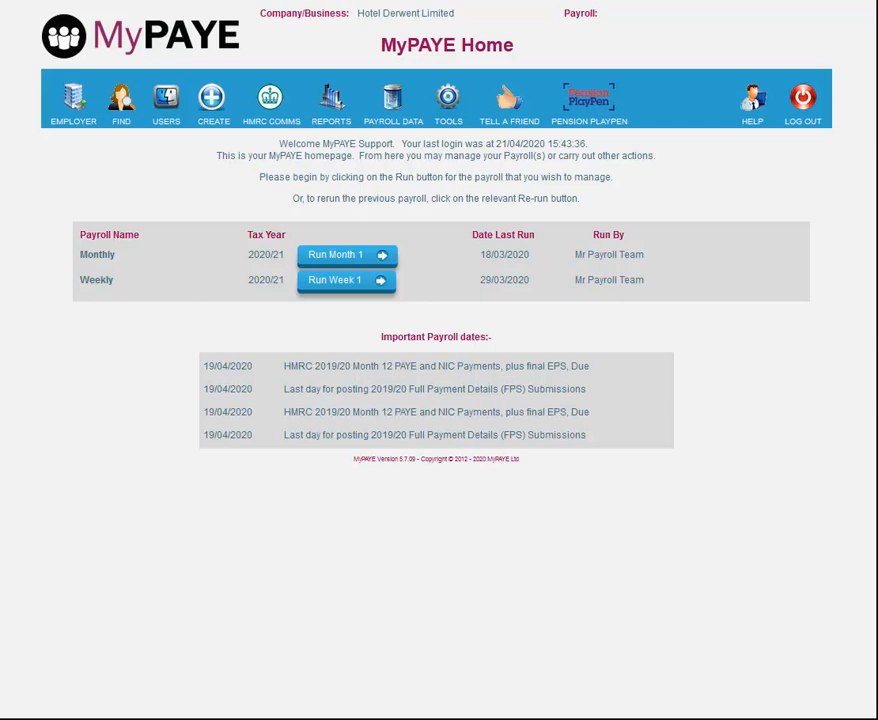
Review the settings of the Covid-19 Furlough Pay item among the employer's earnings pay types, and close the page.
mouse_move(73, 97)
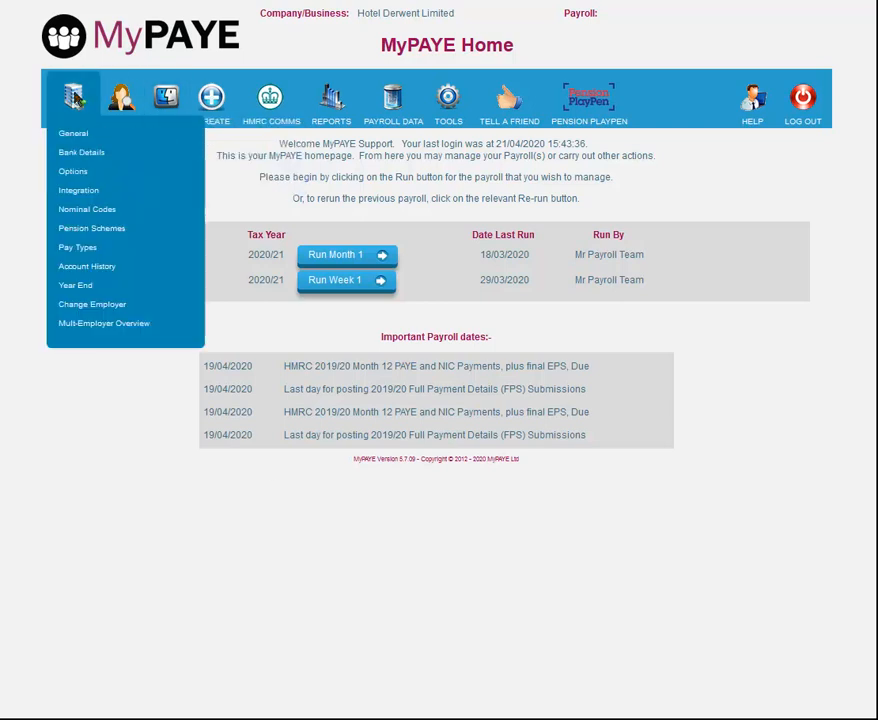
left_click(70, 247)
scroll(157, 304, "down", 5)
left_click(160, 290)
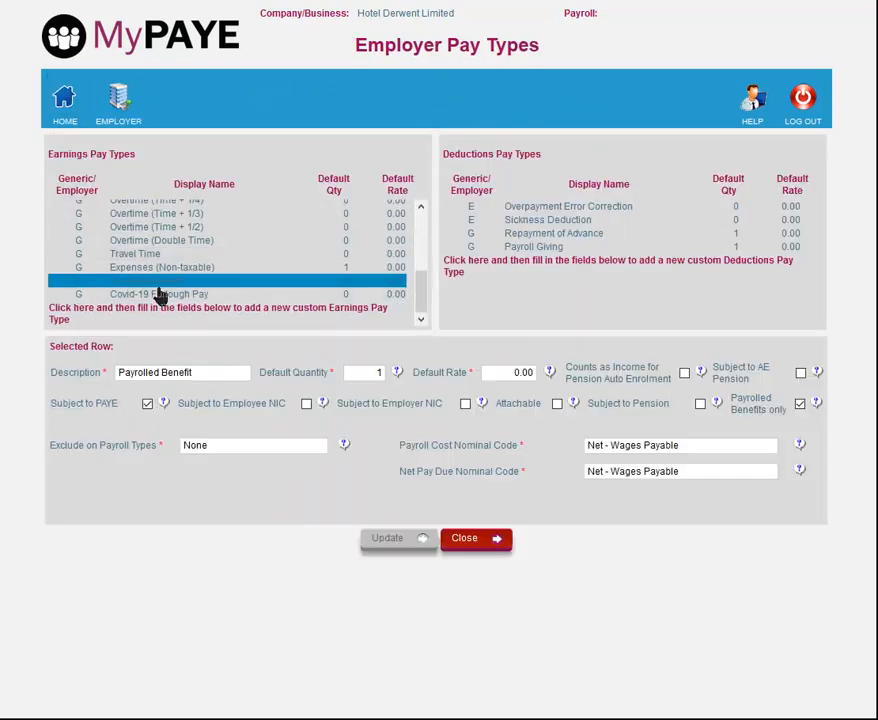
left_click(162, 295)
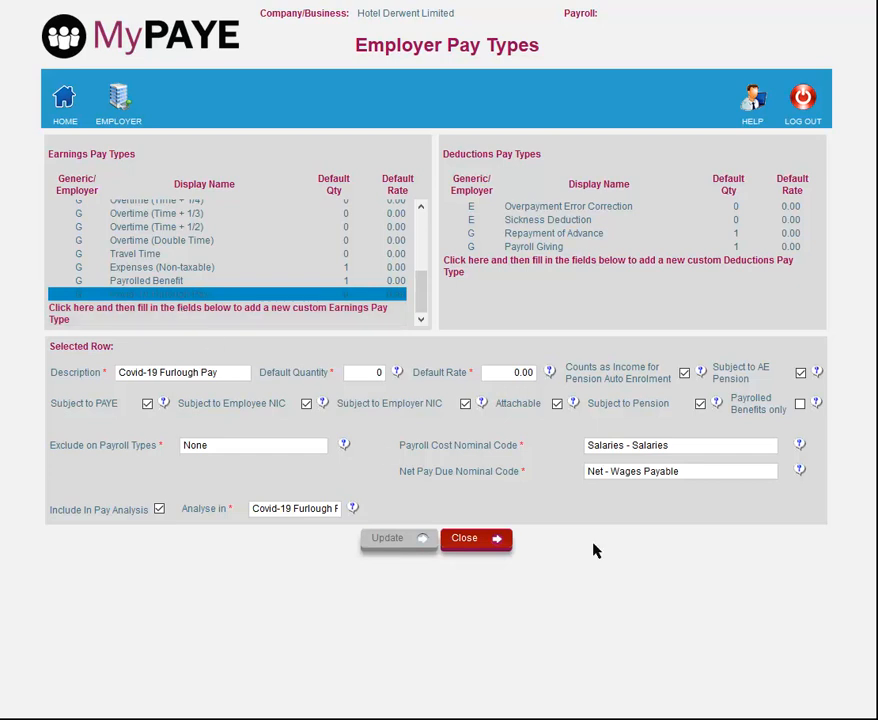
left_click(473, 541)
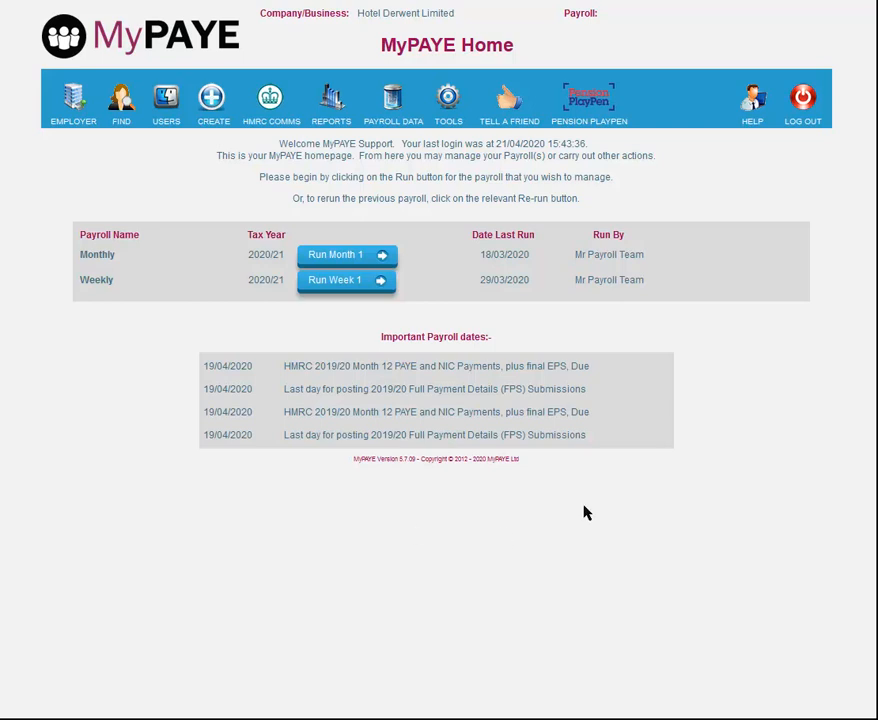
Start the Covid 19 JRS Claim Wizard and use selected payrolls, with both Monthly and Weekly included in the claim.
left_click(448, 95)
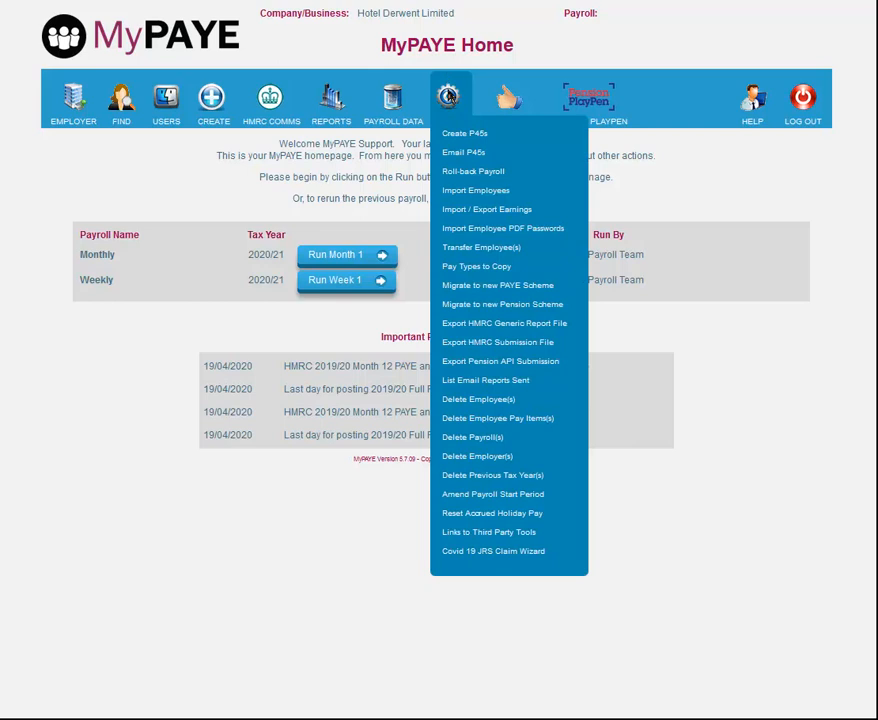
left_click(514, 556)
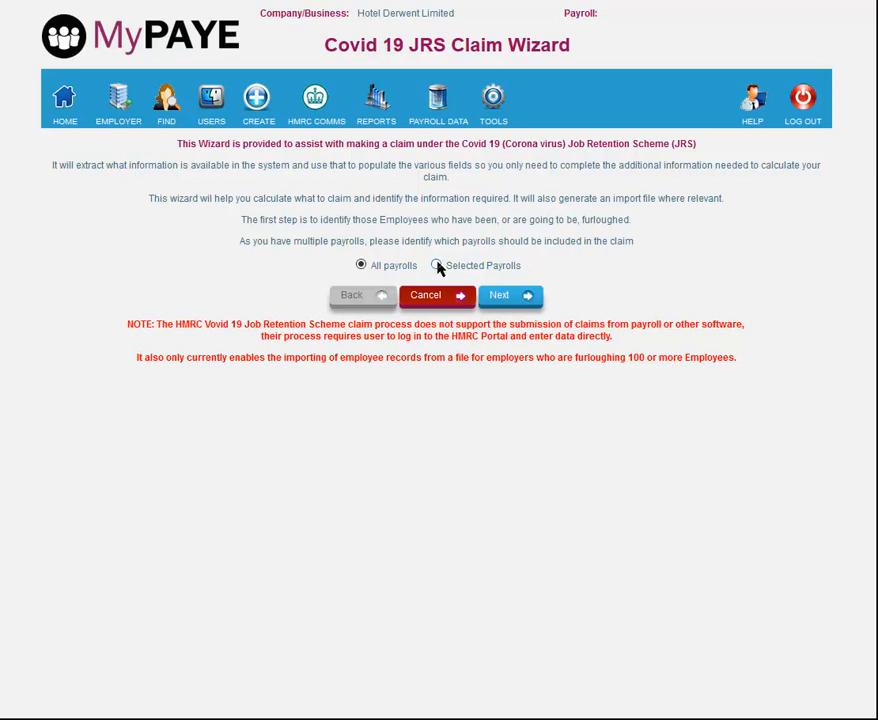
left_click(437, 266)
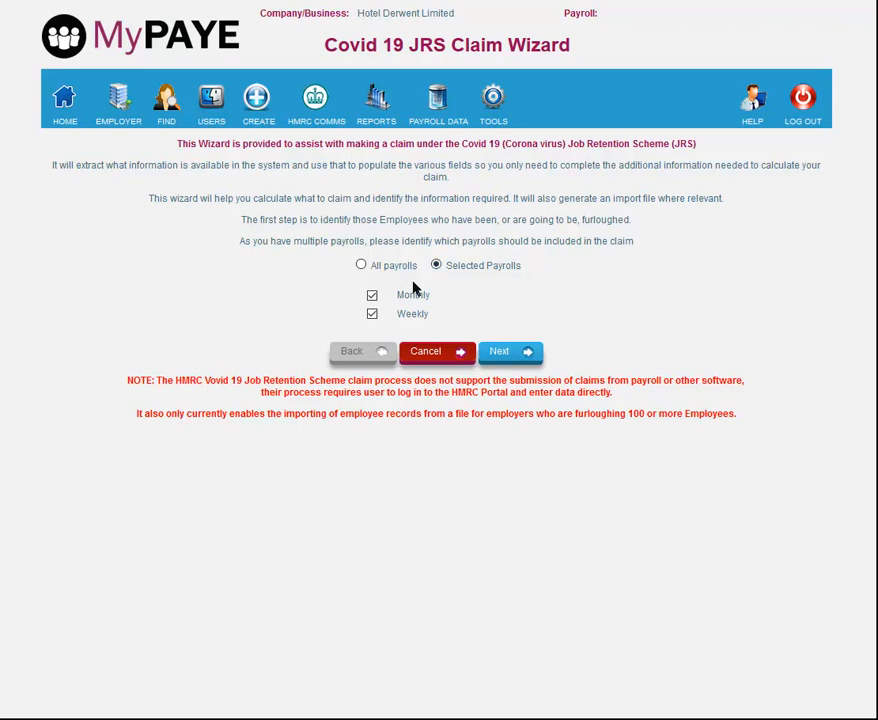
left_click(513, 357)
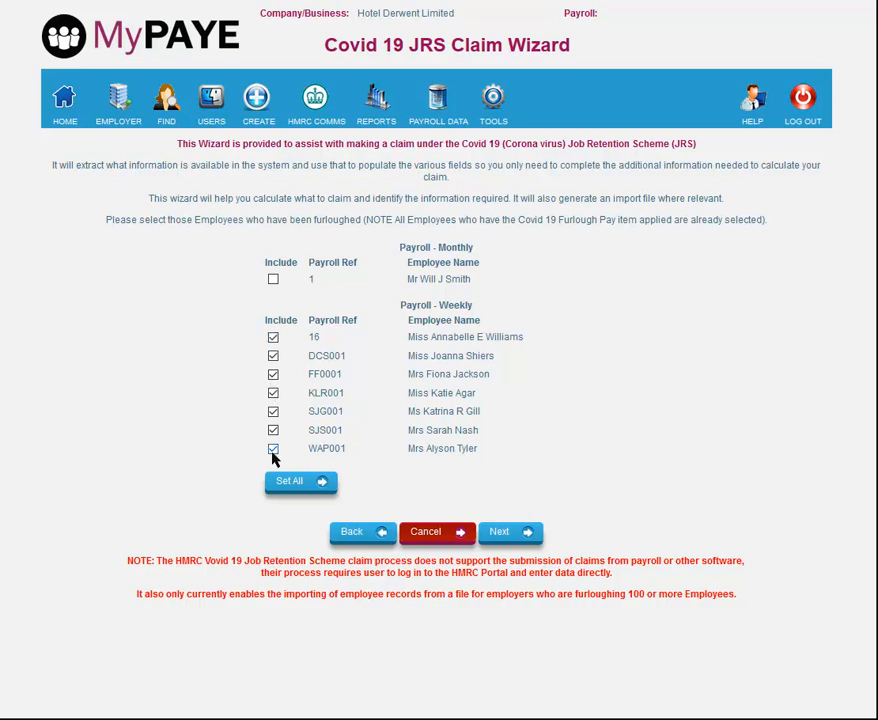
Include the Monthly payroll employee among the furloughed employees and choose HMRC Approach B for calculating the grant.
left_click(274, 280)
left_click(499, 531)
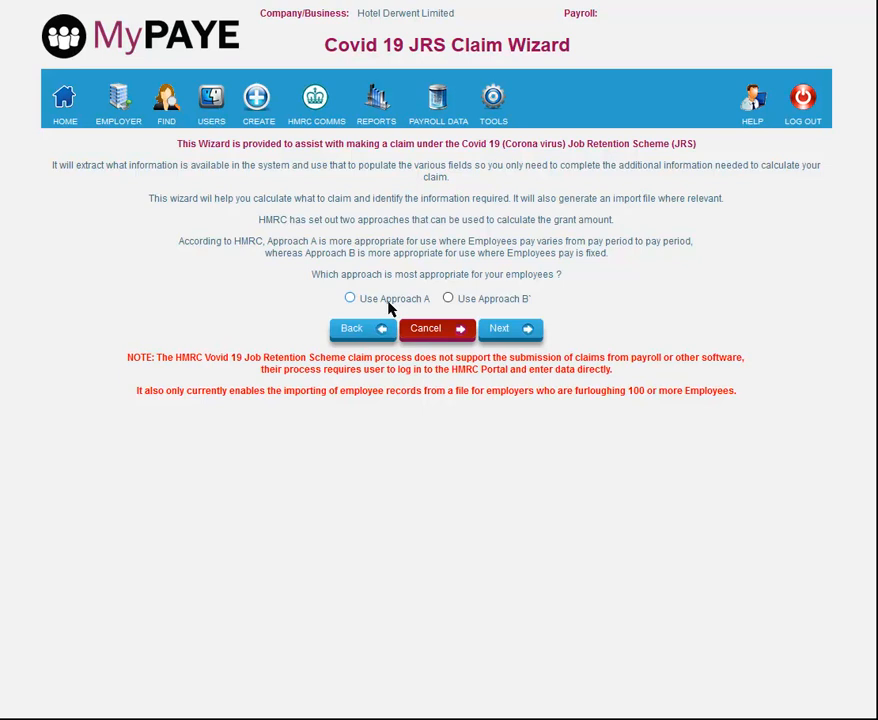
left_click(497, 301)
left_click(513, 334)
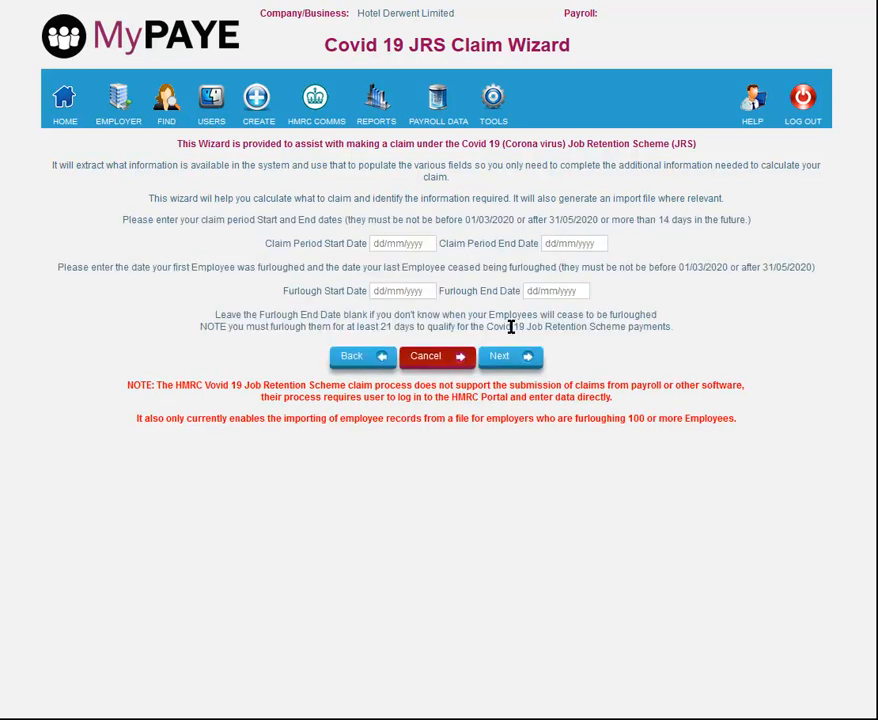
Set the claim period to 15/03/2020 through 15/04/2020 and the furlough start date to 15/03/2020, leaving the furlough end date blank.
left_click(384, 242)
type("15")
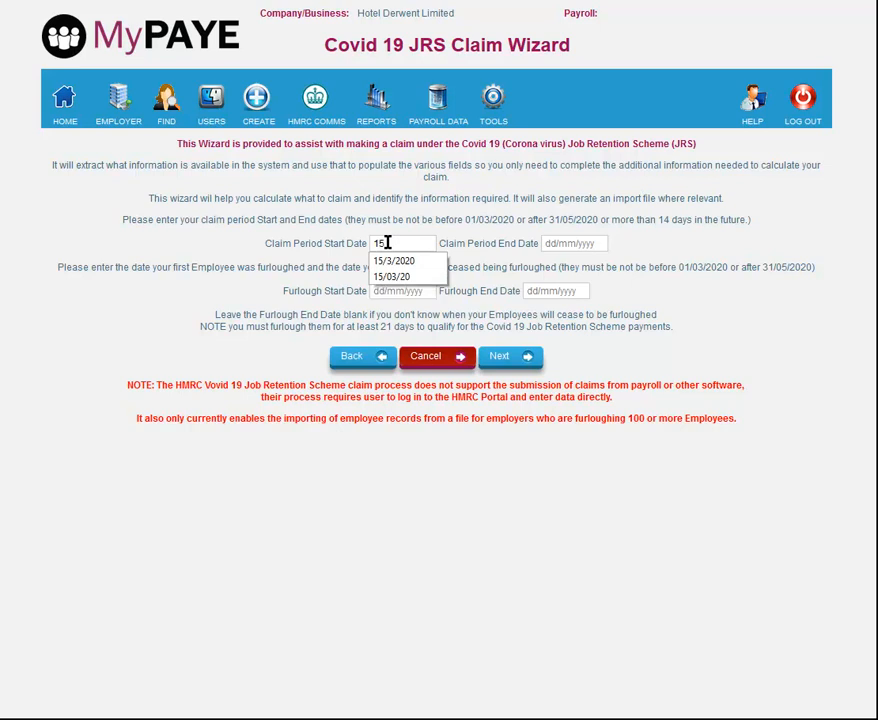
type("/03/202")
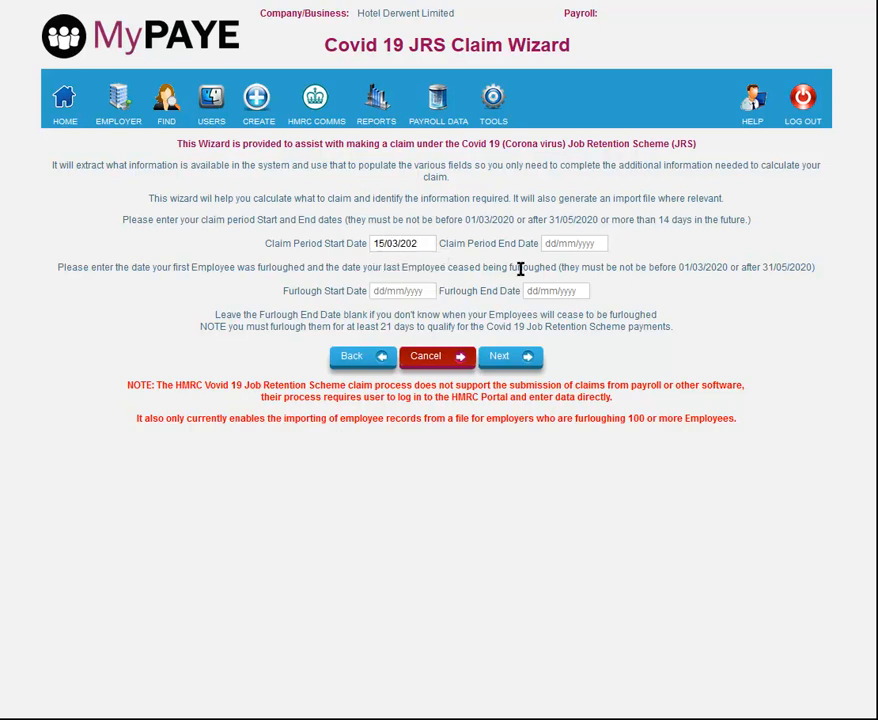
left_click(570, 249)
type("15/03/202")
left_click(405, 291)
type("15/03/")
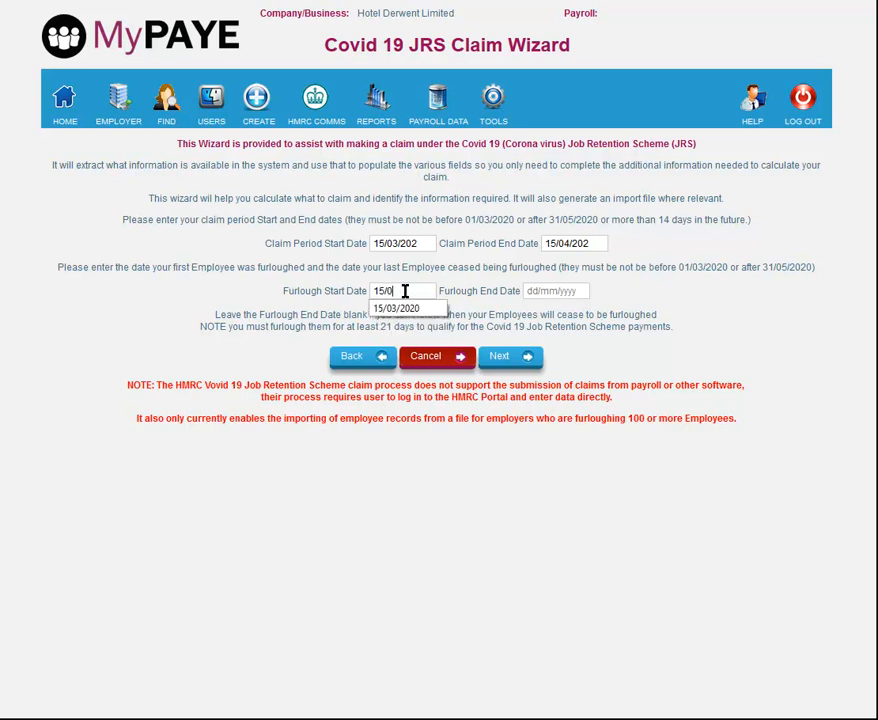
type("202")
left_click(503, 360)
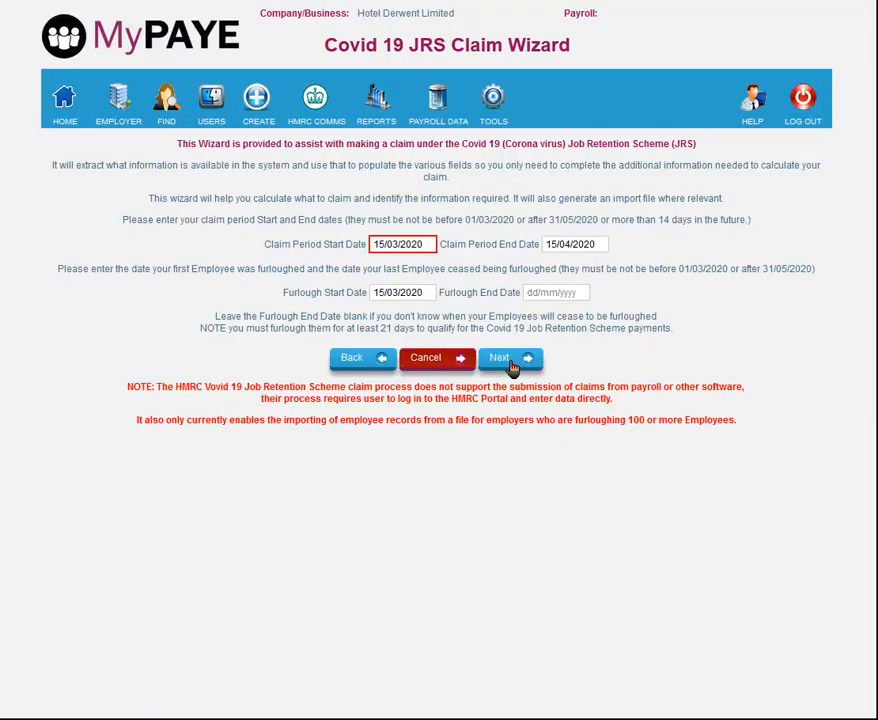
left_click(510, 366)
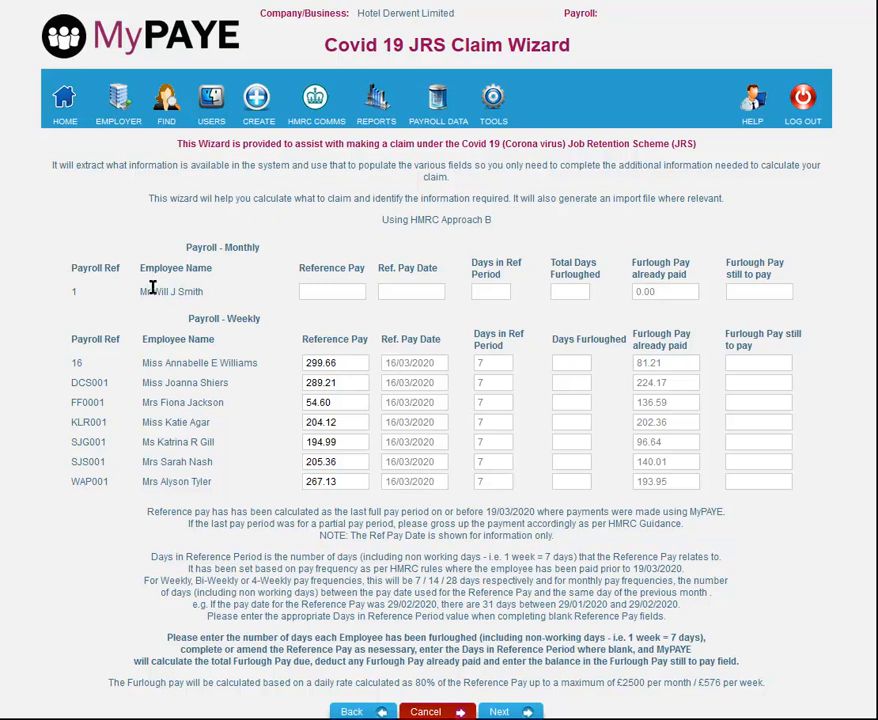
For the Monthly payroll employee, enter reference pay of 1000, 31 days in the reference period and 31 total days furloughed.
left_click(319, 291)
type("10")
left_click(329, 309)
left_click(493, 287)
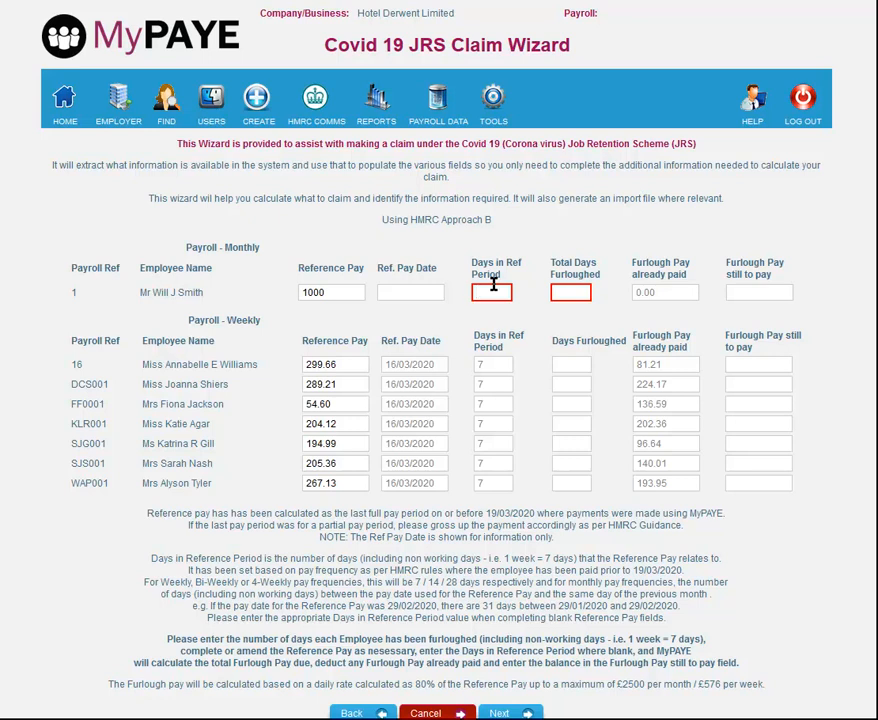
type("31")
left_click(569, 292)
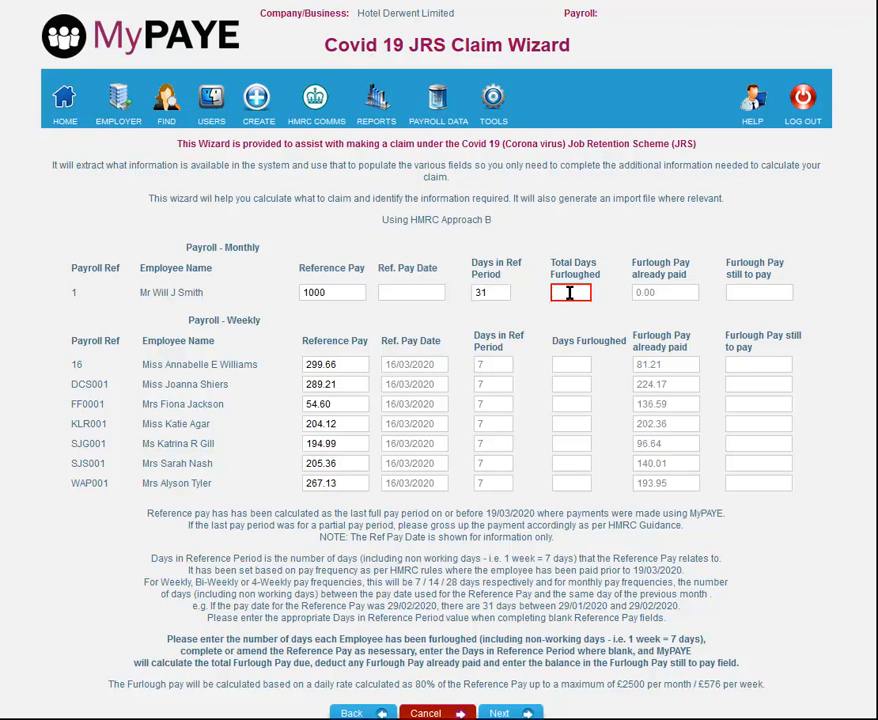
type("31")
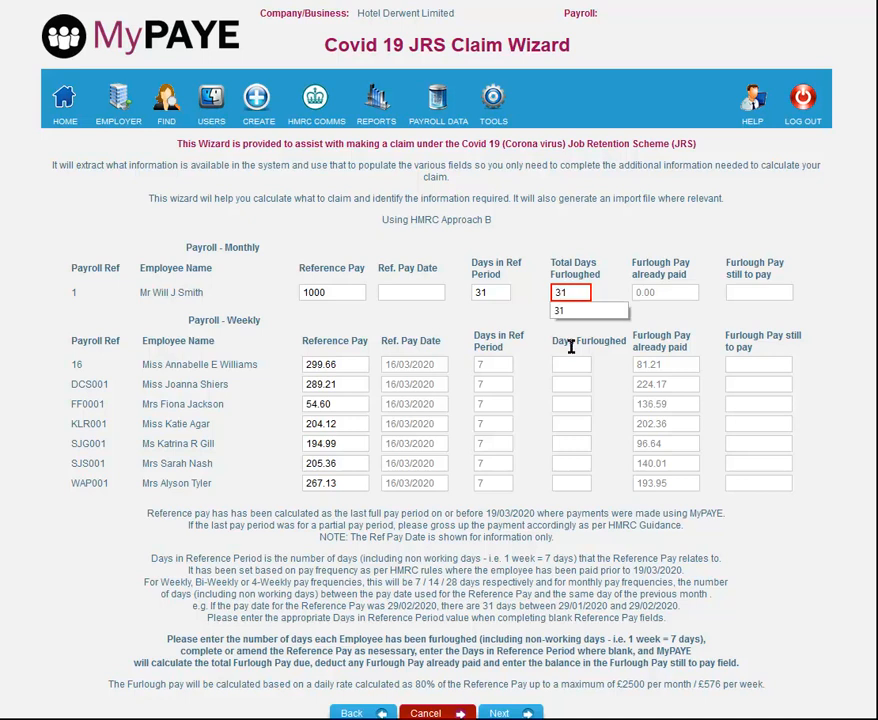
Enter 31 days furloughed for each of the seven employees on the Weekly payroll.
left_click(570, 362)
type("31")
left_click(568, 382)
type("31")
left_click(565, 406)
type("31")
left_click(566, 416)
type("31")
left_click(568, 440)
type("31")
left_click(567, 459)
type("31")
left_click(569, 479)
type("31")
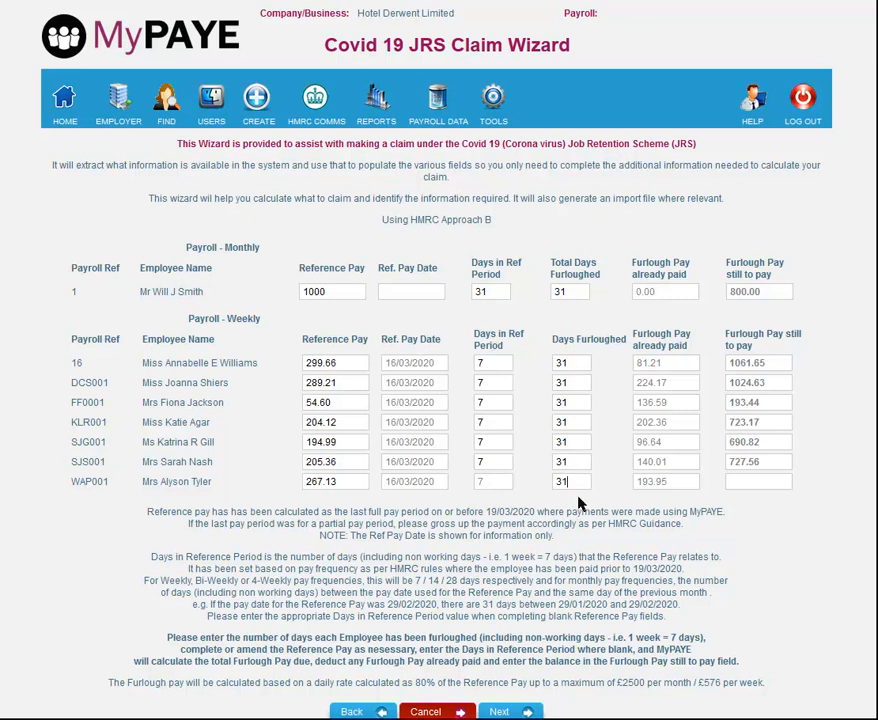
left_click(665, 363)
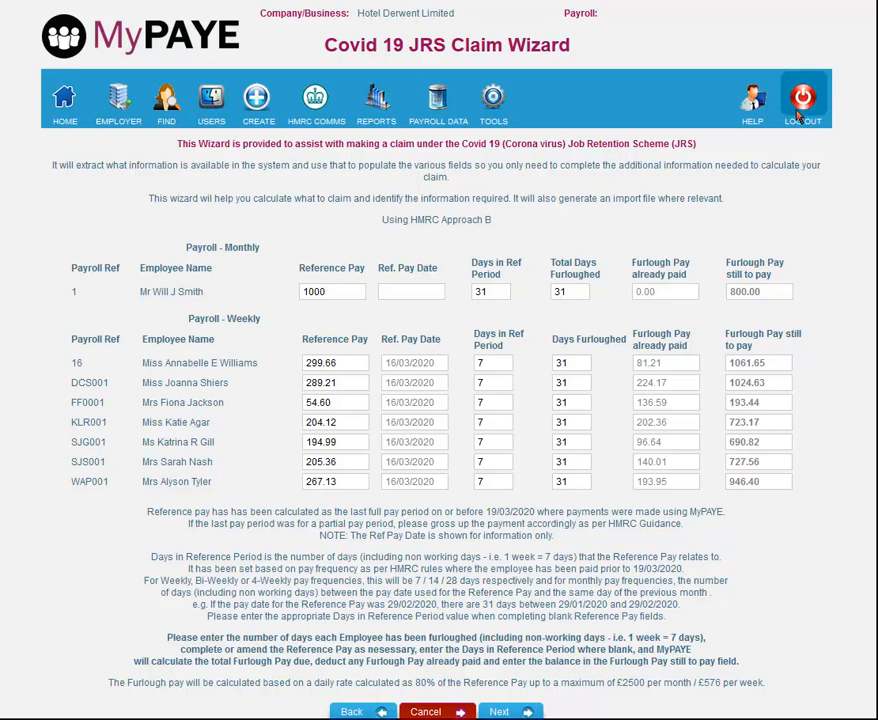
Accept the furlough pay figures and the employer NIC and pension calculations, and generate the claim details report.
mouse_move(757, 117)
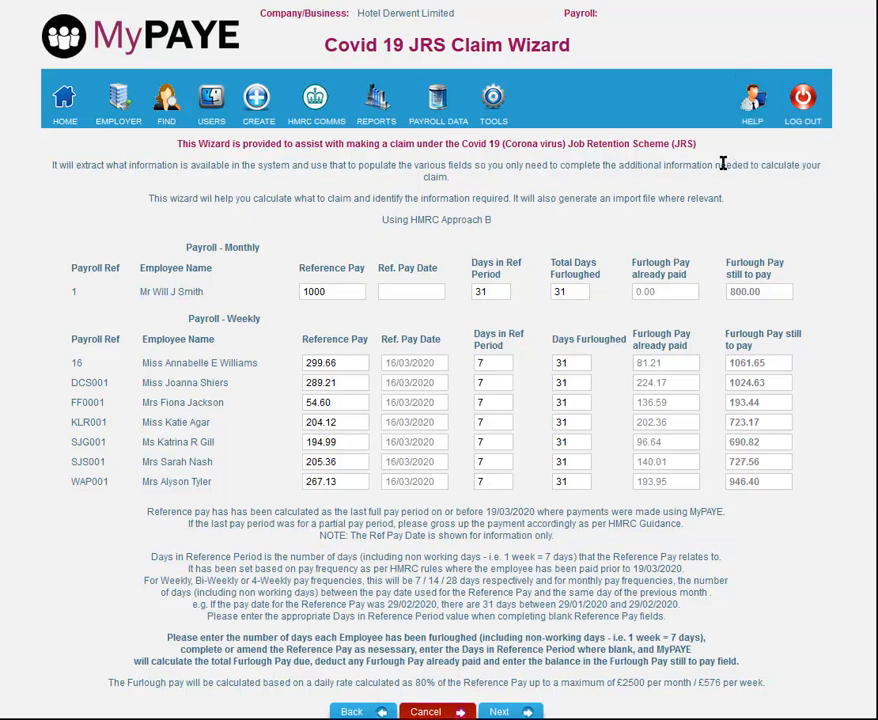
mouse_move(433, 719)
left_click(510, 712)
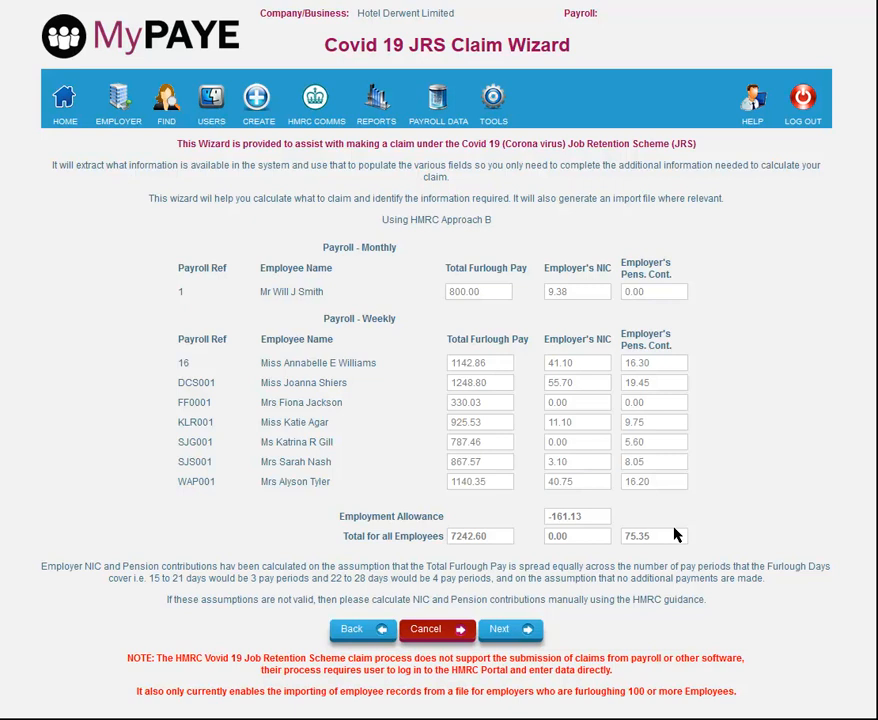
left_click(519, 640)
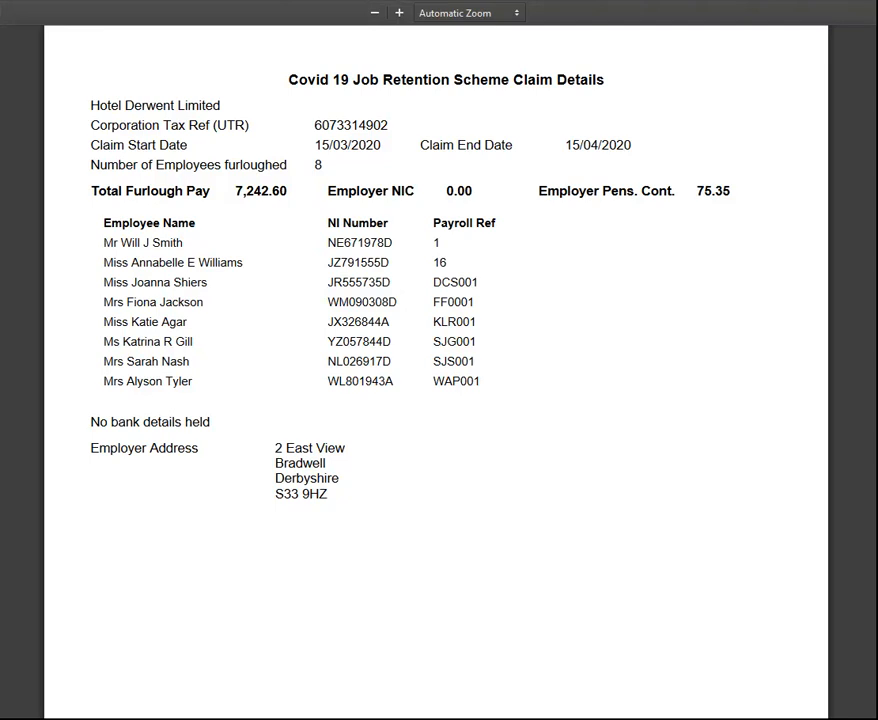
Return to the wizard and display the saved Covid 19 JRS claim report for 15/03/2020 to 15/04/2020.
key("ctrl+shift+Tab")
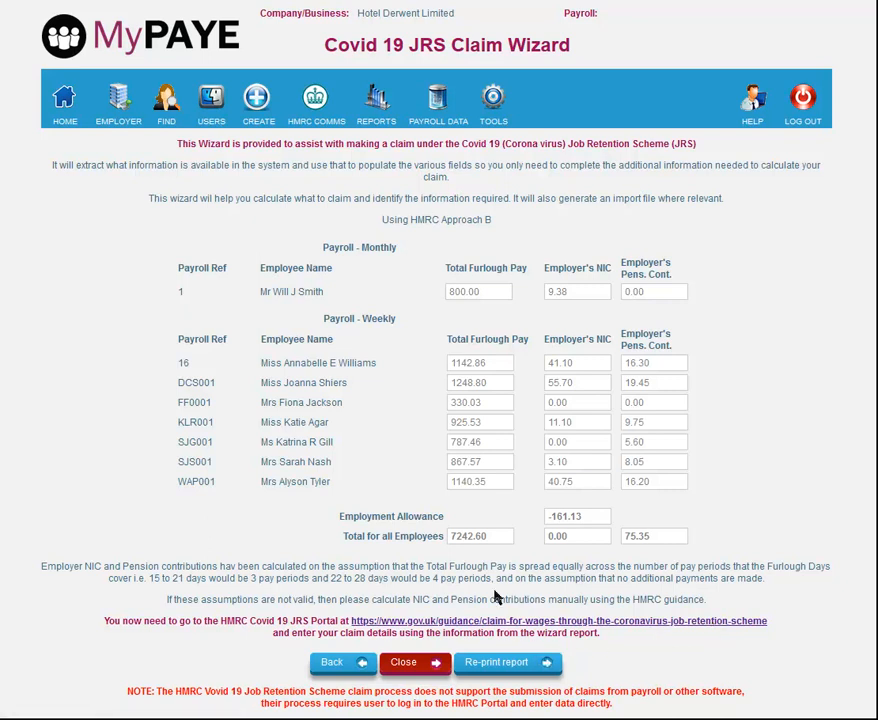
mouse_move(373, 93)
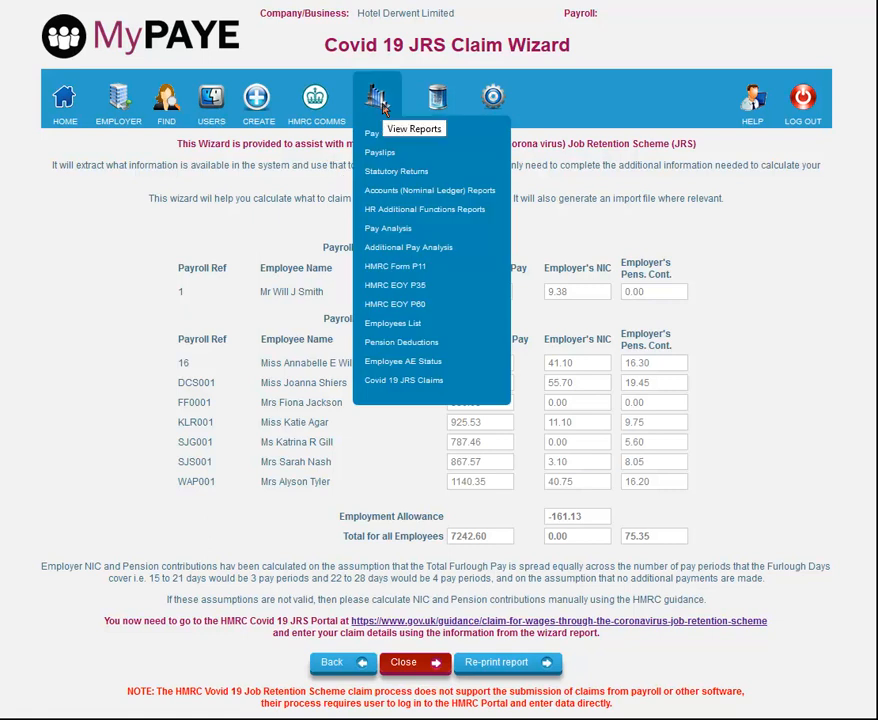
left_click(410, 383)
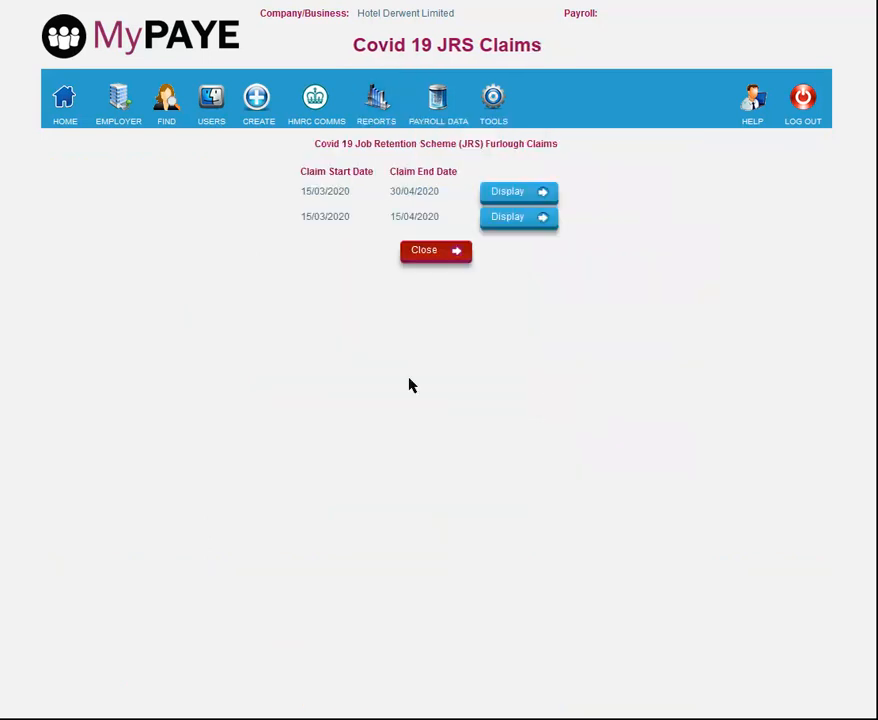
left_click(516, 224)
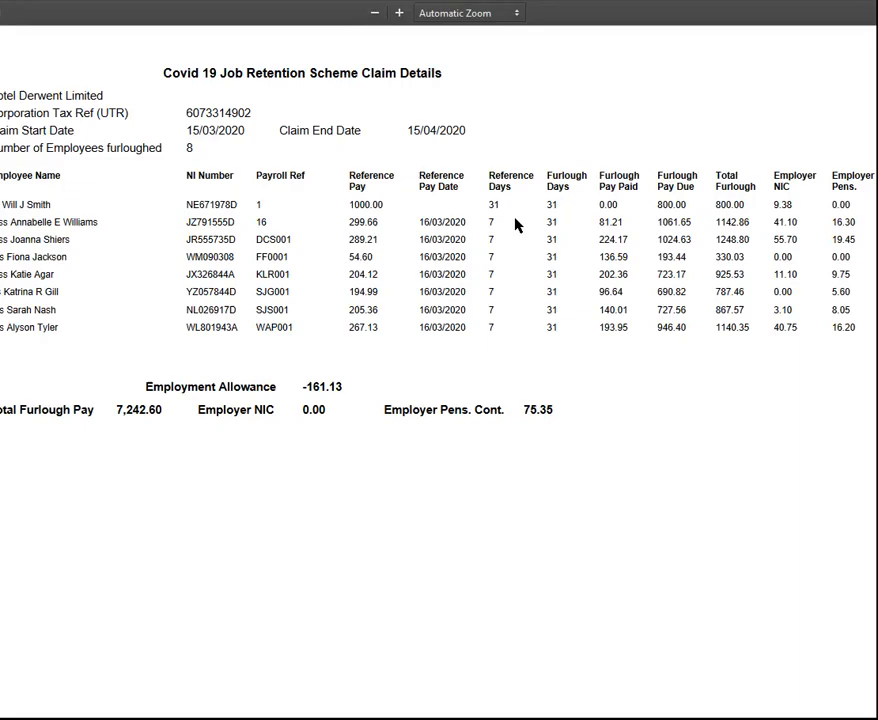